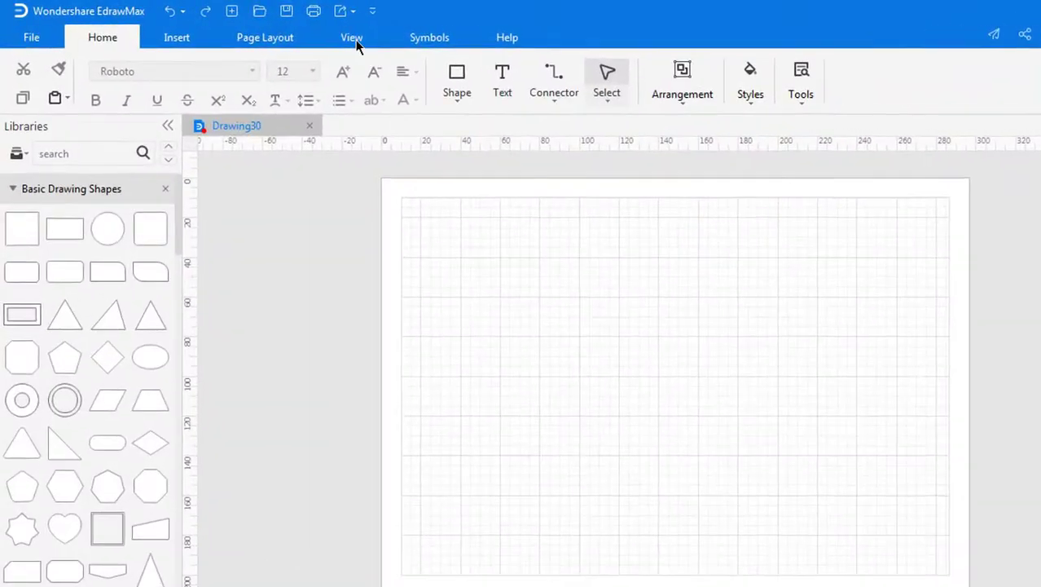
- Hide and re-show the rulers and the page gridlines, leaving both visible
left_click(352, 38)
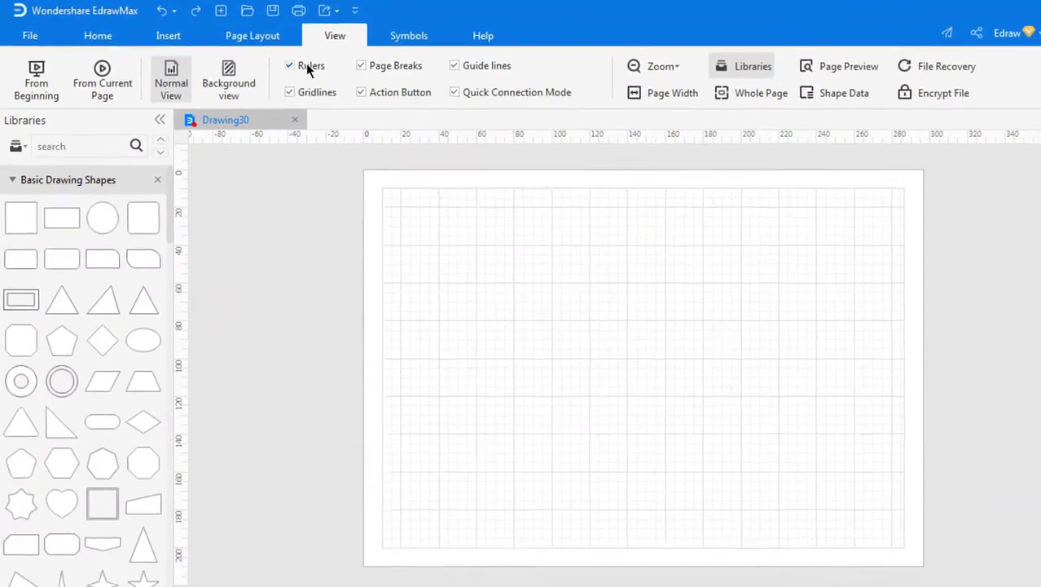
left_click(283, 62)
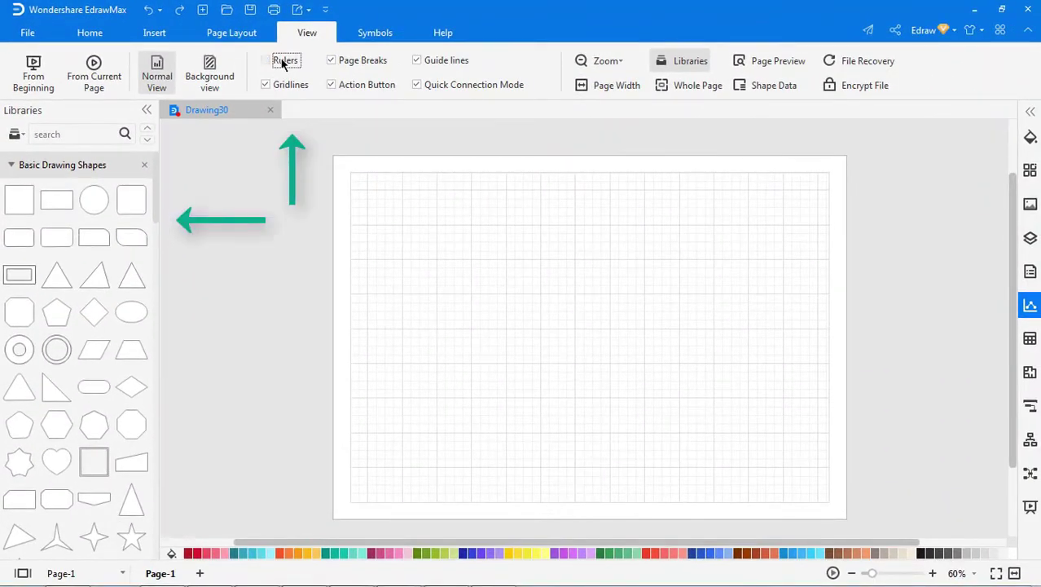
left_click(283, 63)
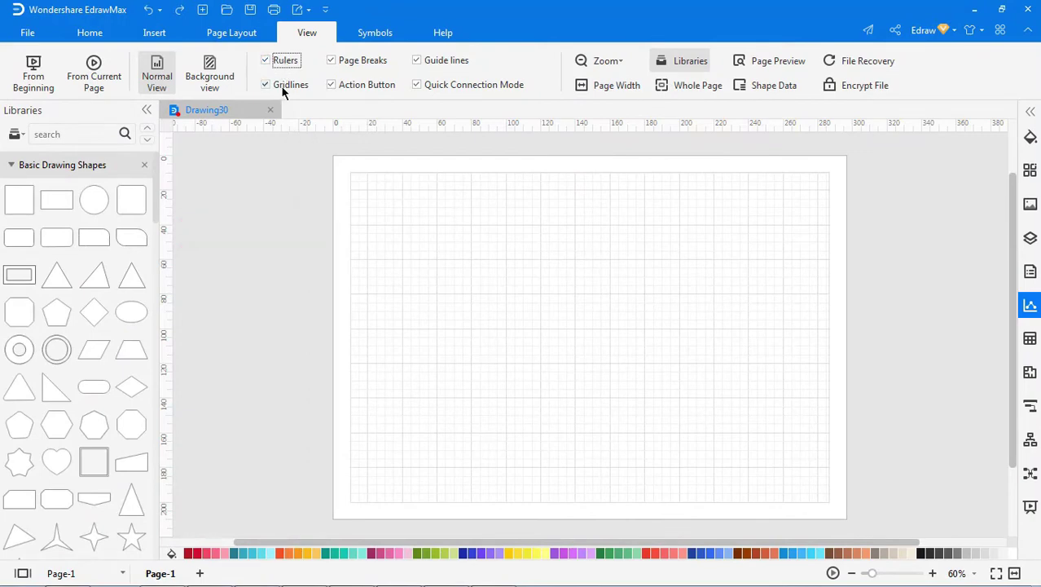
left_click(282, 86)
left_click(284, 86)
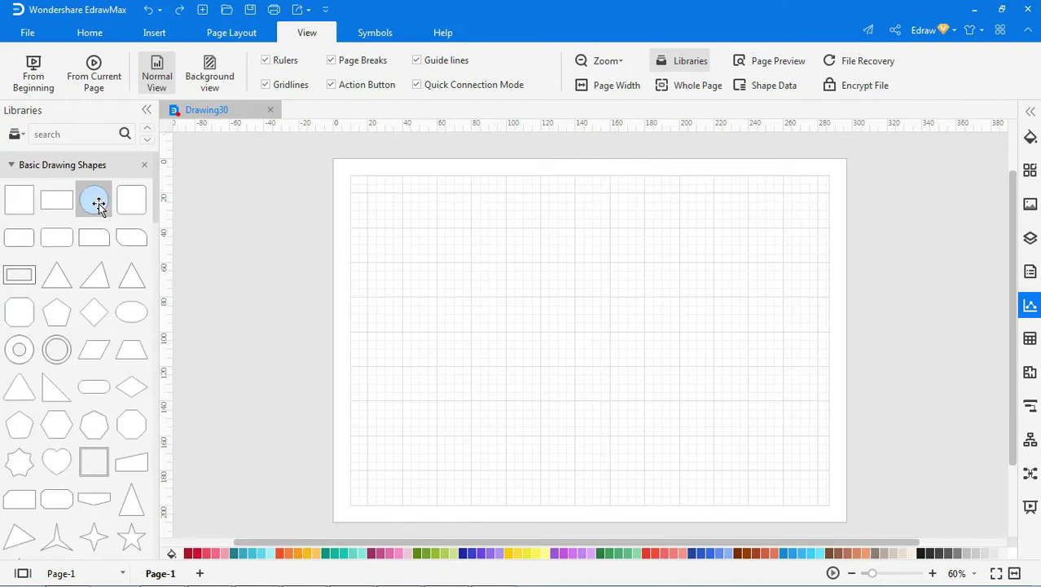
- Place a circle, rounded-end shape, ellipse, rounded square and triangle on the page
left_click_drag(95, 203, 486, 287)
mouse_move(131, 236)
left_mouse_down()
mouse_move(175, 256)
mouse_move(644, 297)
left_mouse_up()
mouse_move(131, 312)
left_mouse_down()
mouse_move(237, 353)
mouse_move(575, 409)
left_mouse_up()
mouse_move(131, 200)
left_mouse_down()
mouse_move(167, 214)
mouse_move(791, 276)
left_mouse_up()
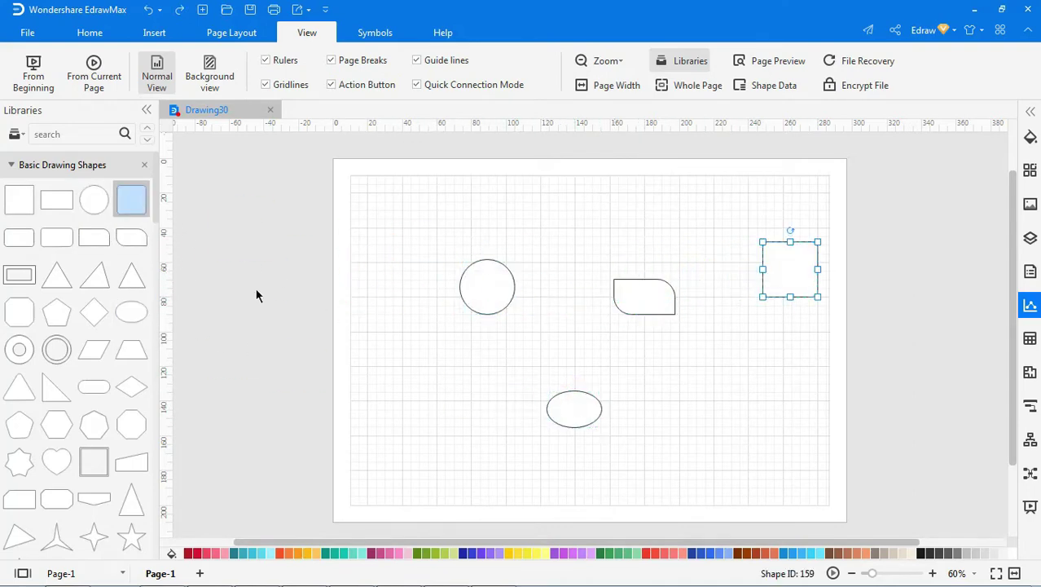
left_click_drag(132, 275, 845, 394)
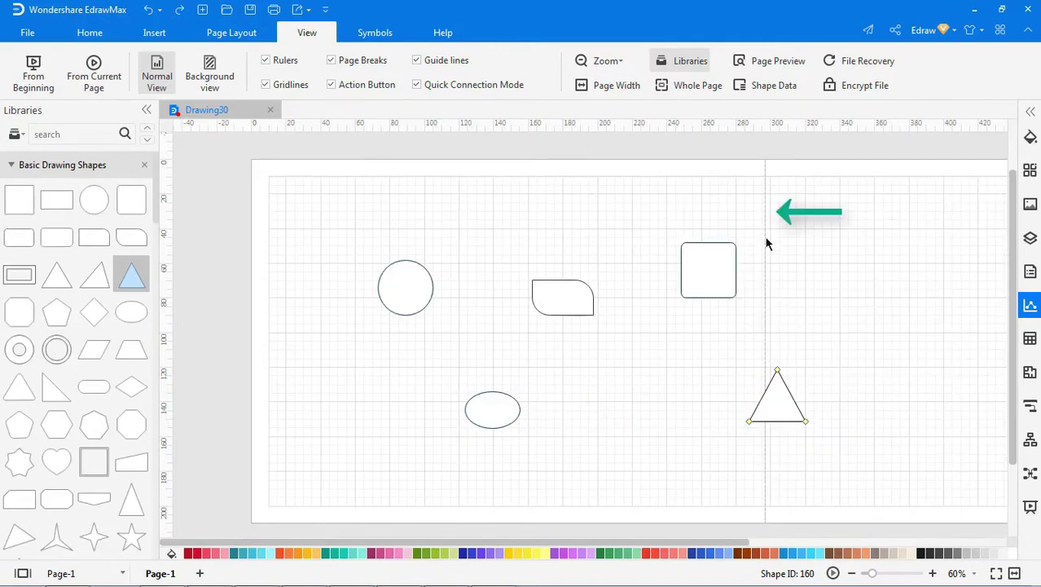
- Deselect the triangle, then hide the page-break line and show it again
left_click(765, 330)
left_click(360, 59)
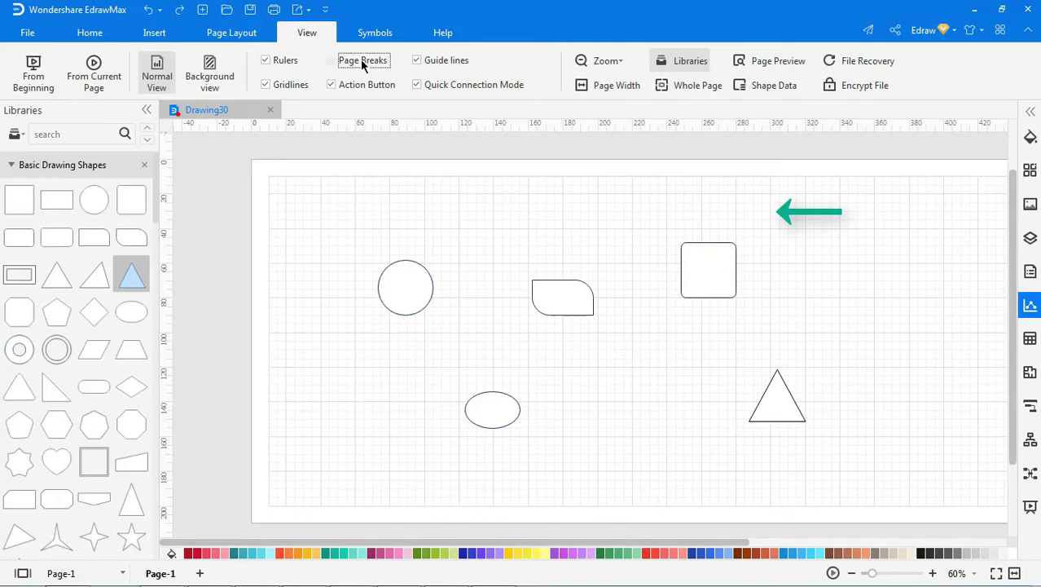
left_click(362, 61)
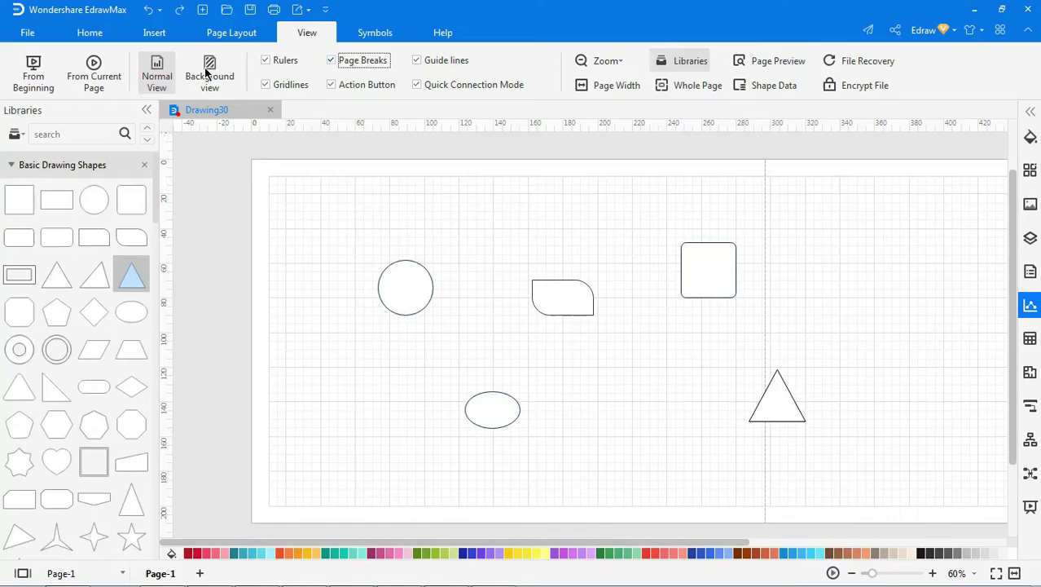
left_click(32, 35)
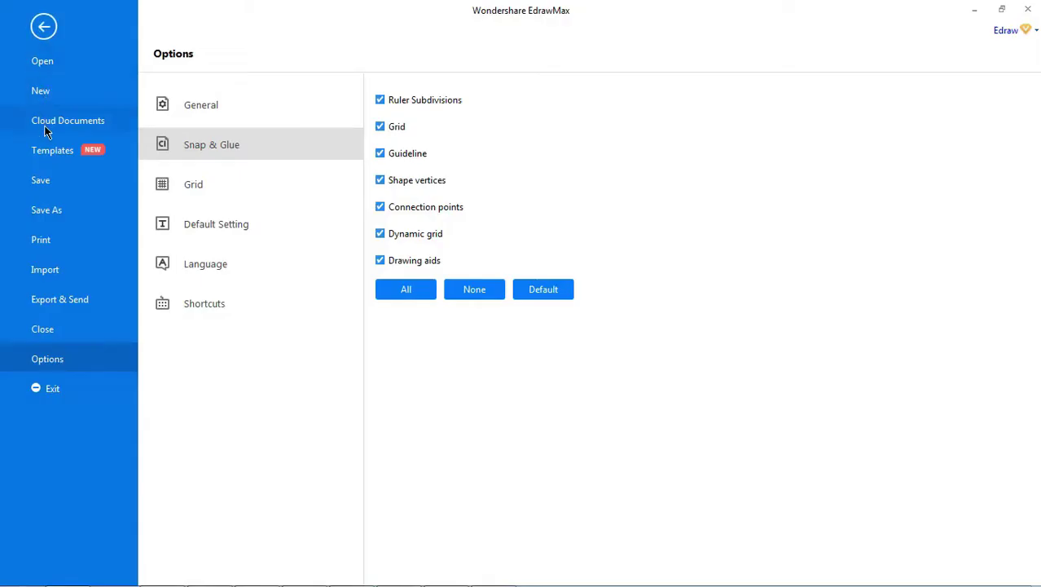
left_click(42, 239)
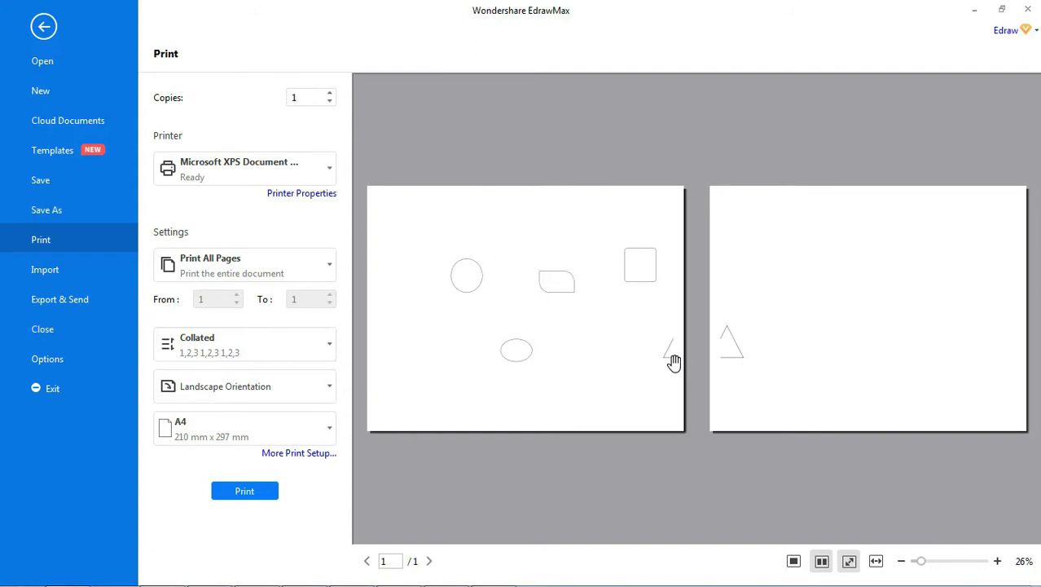
left_click(44, 26)
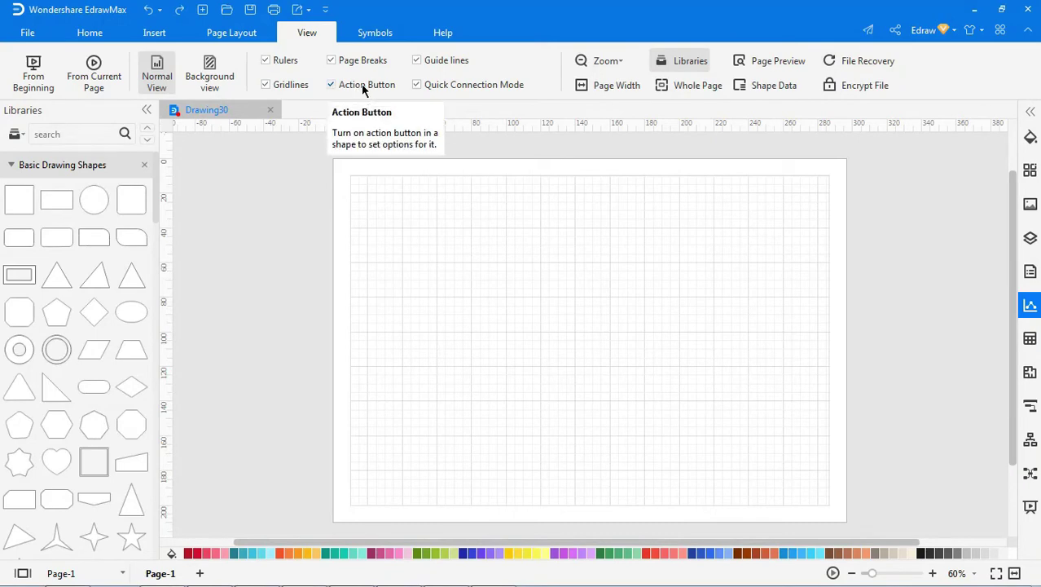
- Load the Pyramid Chart library from the predefined Basic Diagram libraries on the Symbols tab
left_click(374, 34)
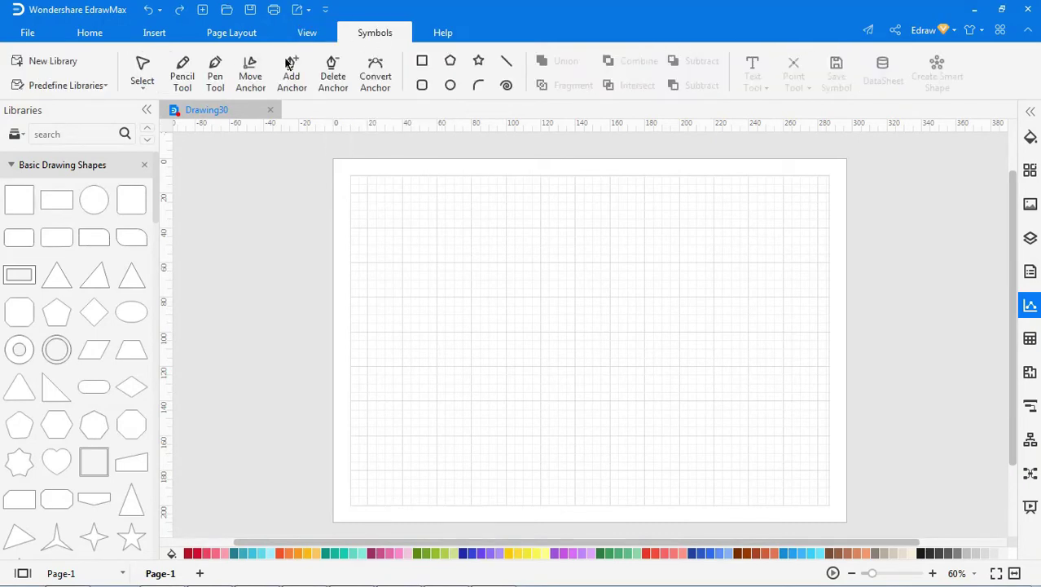
left_click(104, 86)
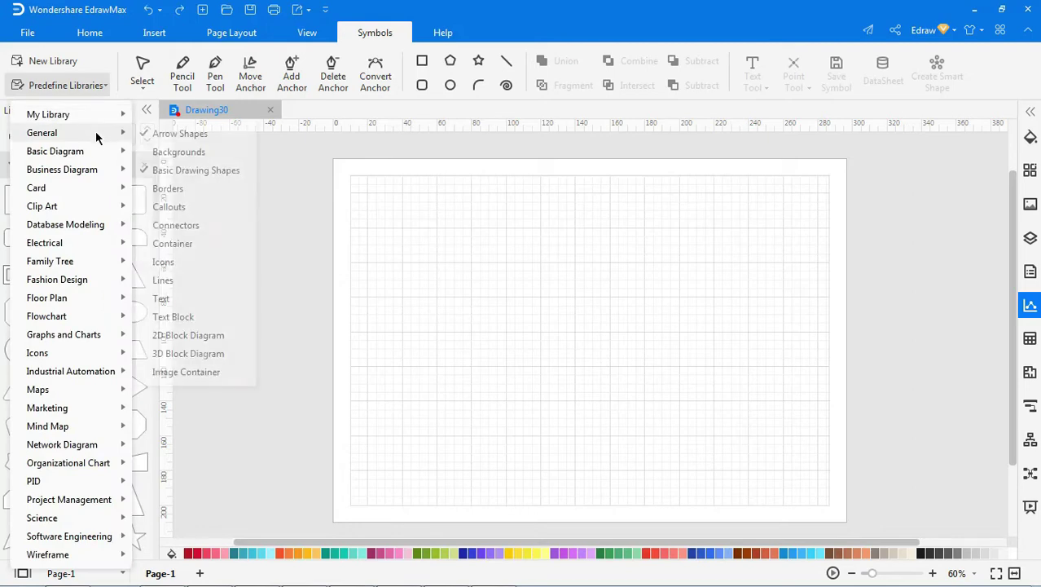
mouse_move(56, 152)
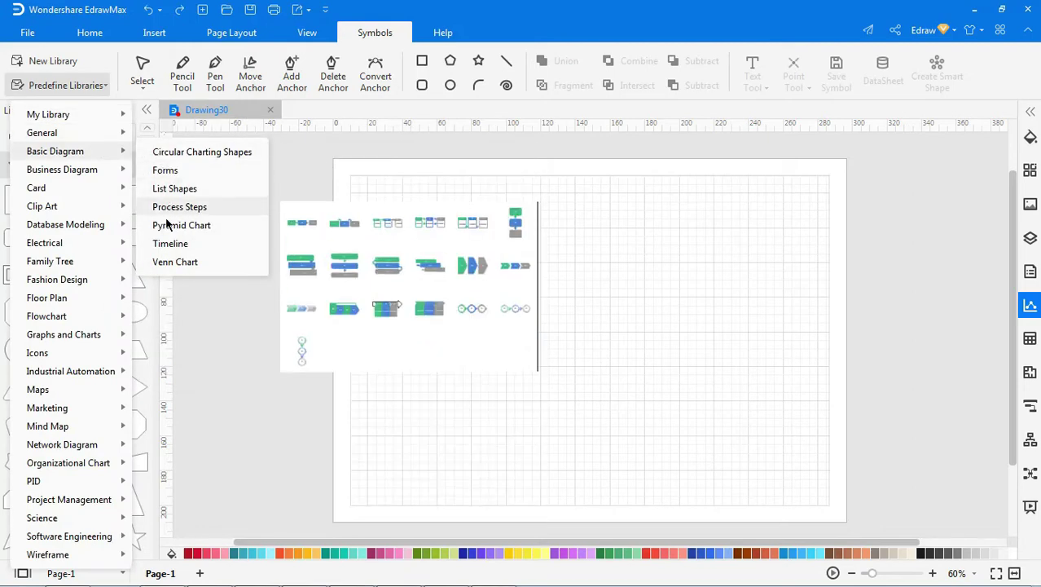
left_click(169, 227)
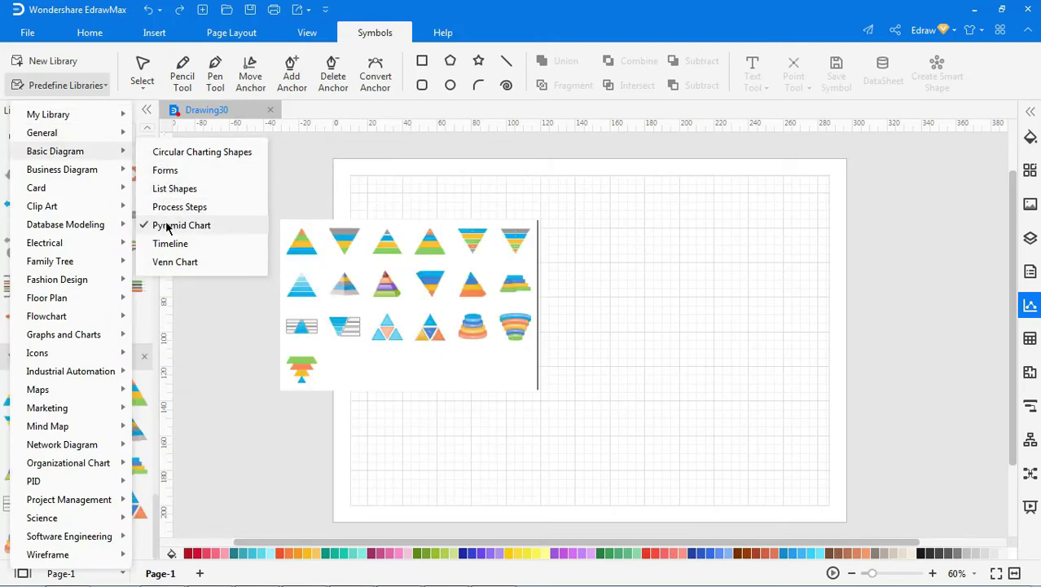
left_click(313, 203)
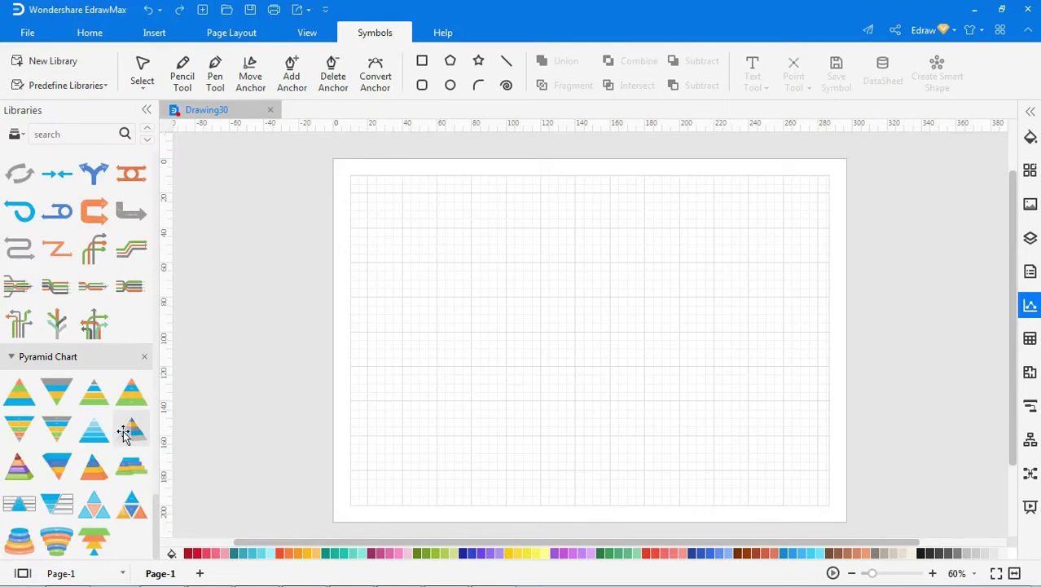
- Place an inverted pyramid chart on the page and add one level to it
left_click_drag(58, 505, 548, 328)
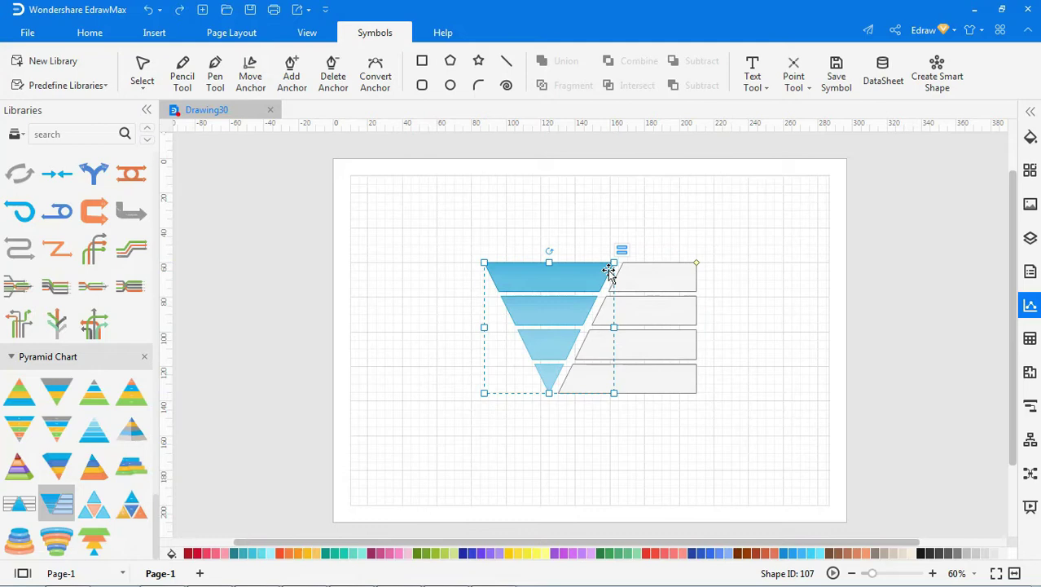
left_click(622, 253)
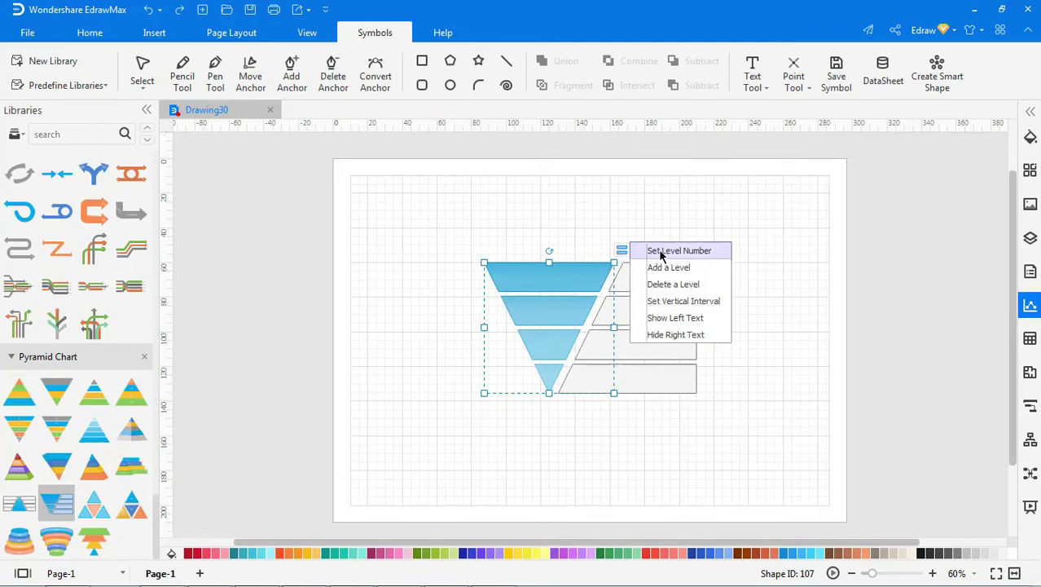
left_click(660, 268)
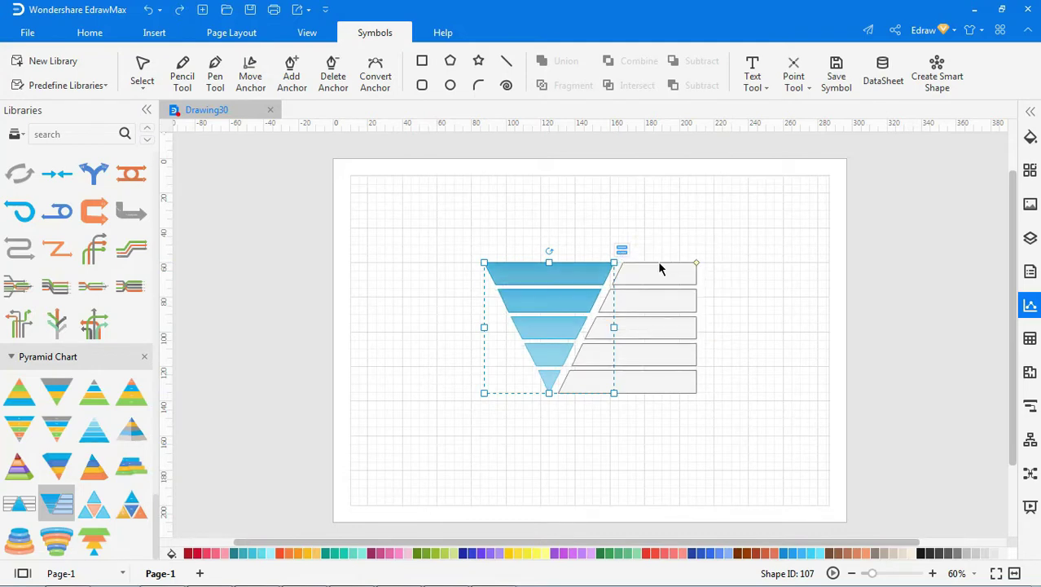
- Set the pyramid's level number to 10, then delete one level
left_click(622, 250)
left_click(660, 252)
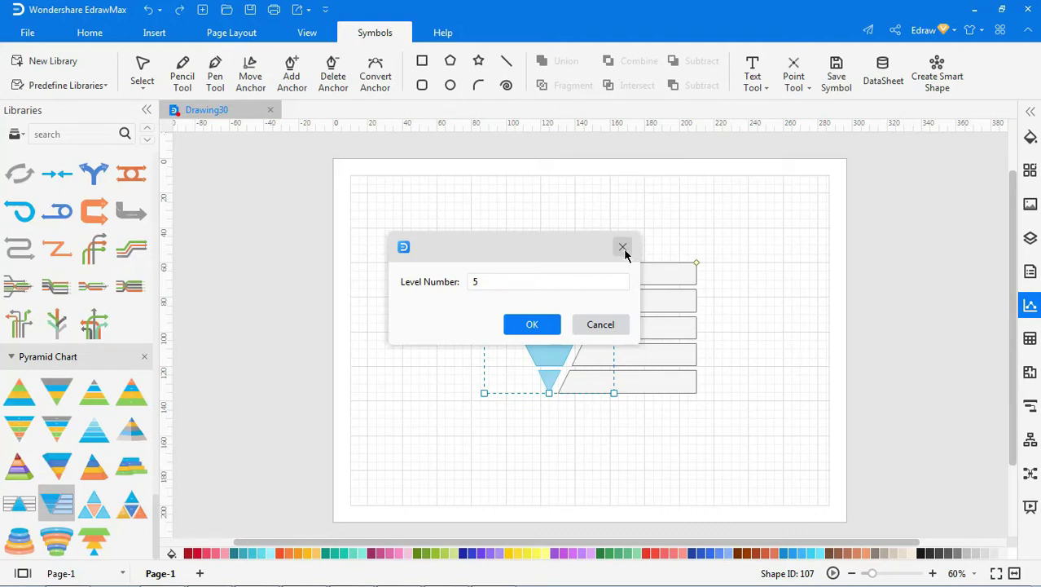
left_click(602, 277)
type("10")
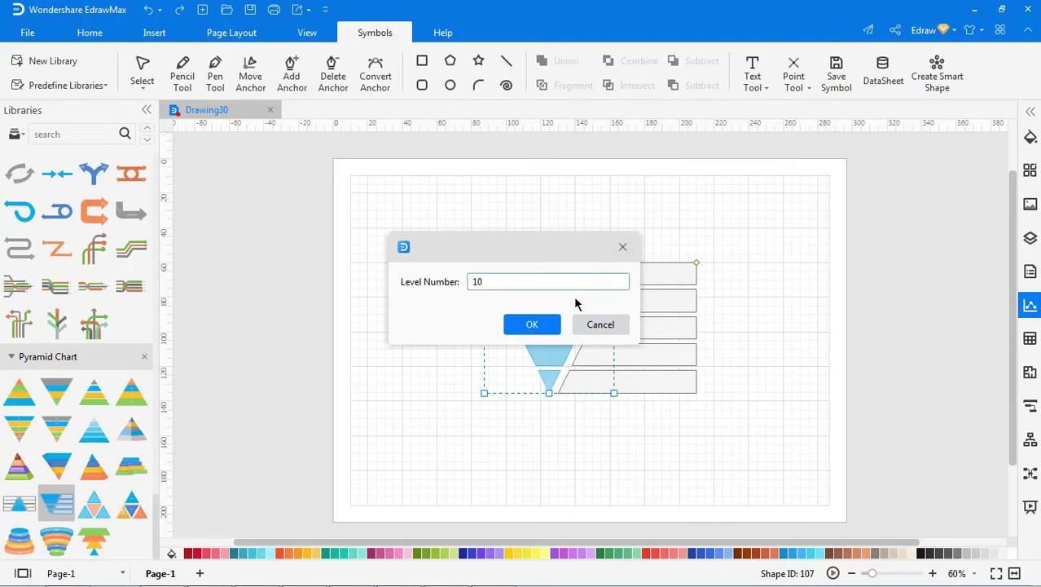
left_click(542, 323)
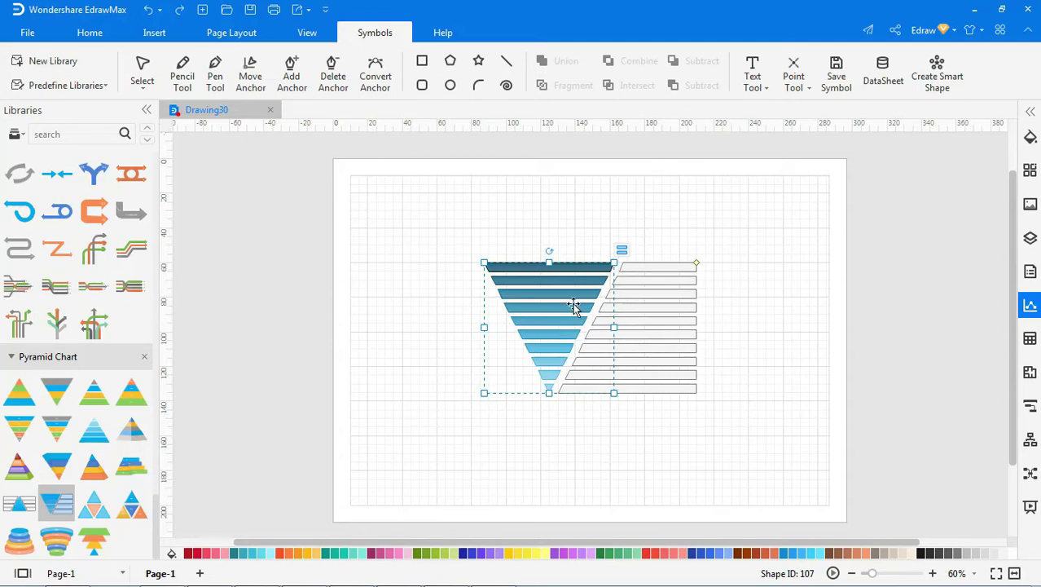
left_click(623, 249)
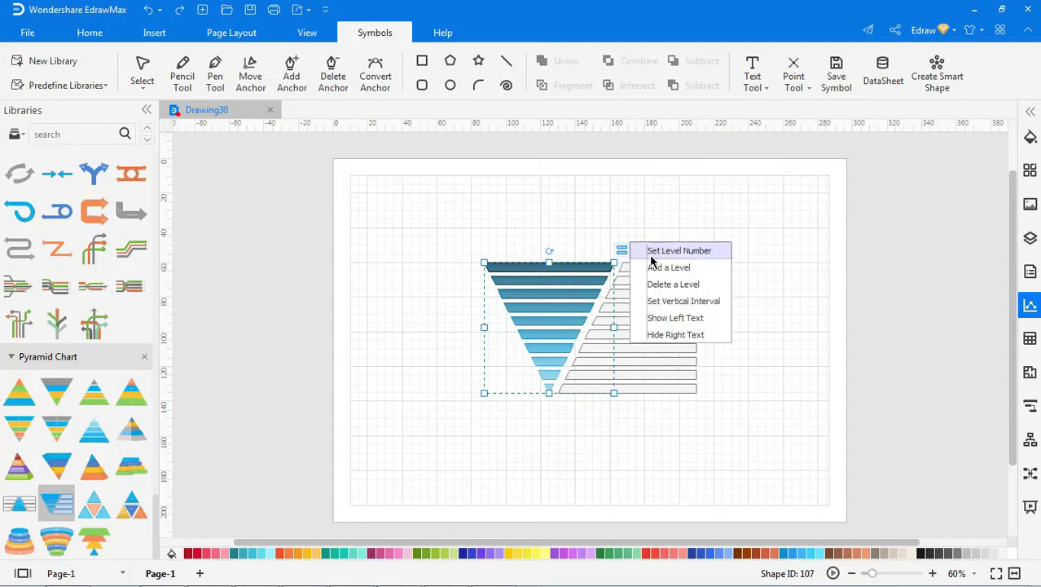
left_click(653, 285)
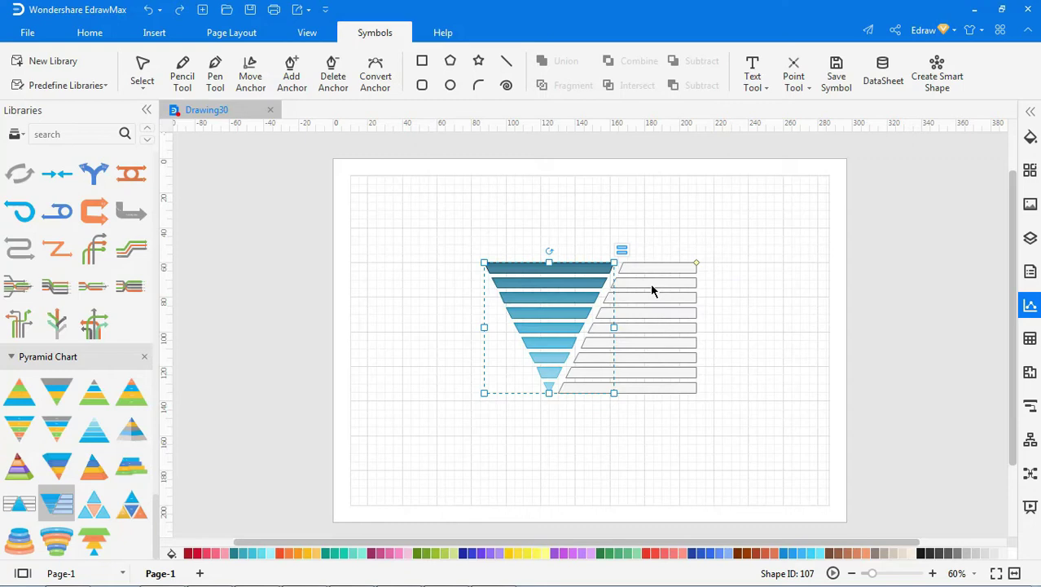
- Change the pyramid's vertical interval to space the levels further apart
left_click(622, 249)
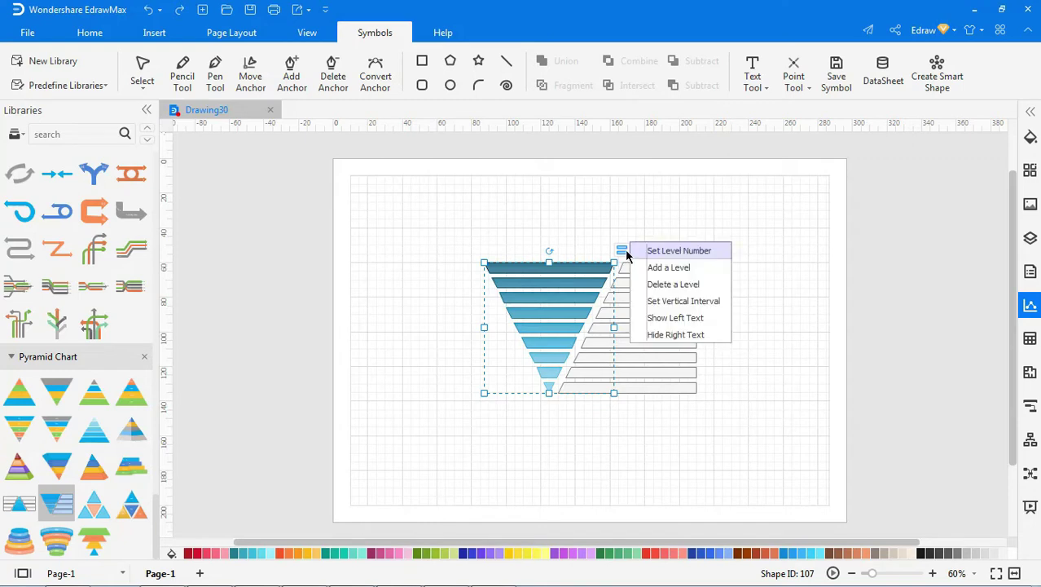
left_click(650, 301)
left_click(525, 281)
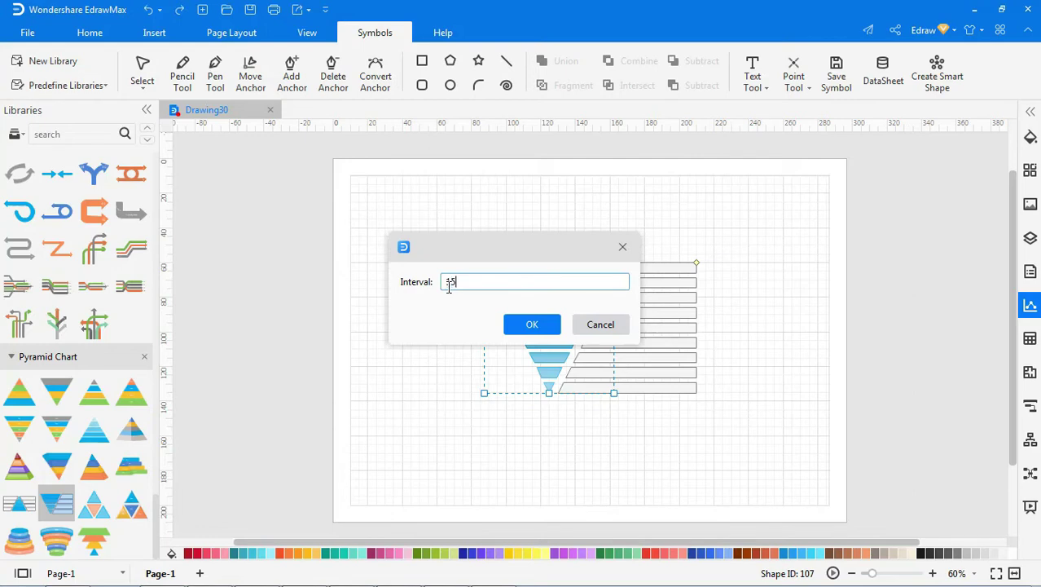
left_click(534, 326)
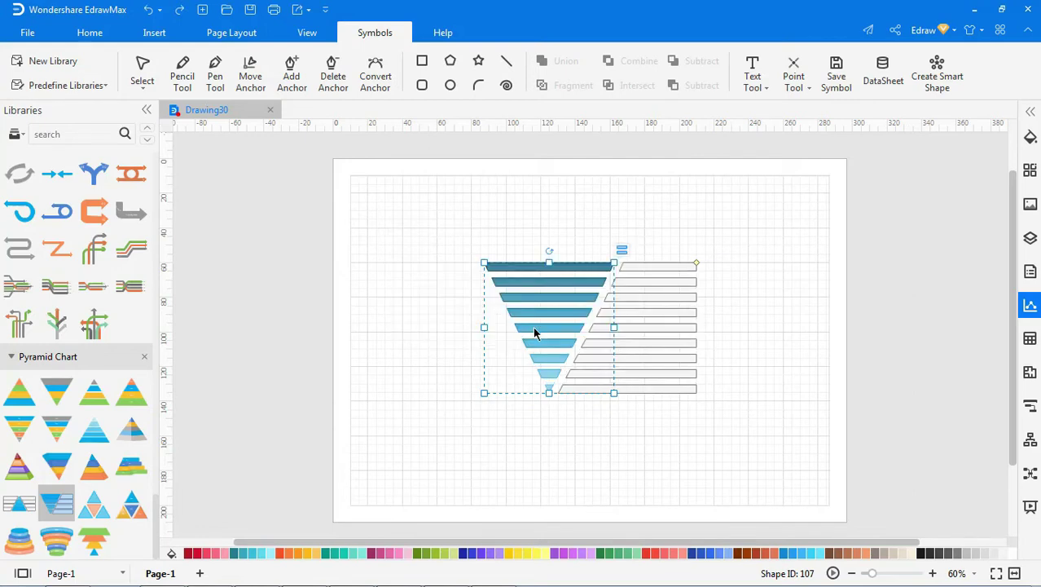
left_click(622, 250)
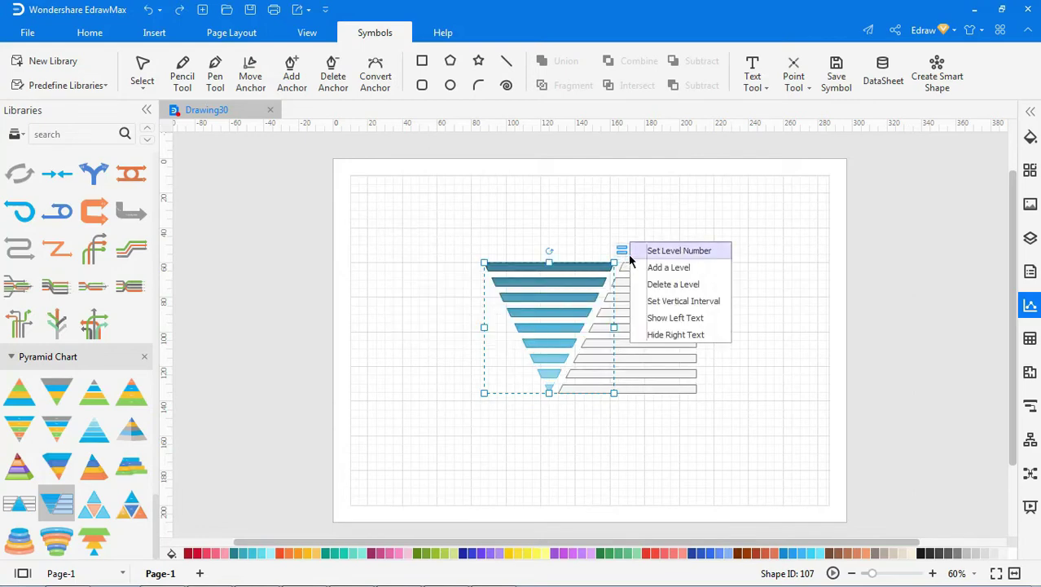
- Show the pyramid's left-side text bars and hide the right-side ones
left_click(644, 318)
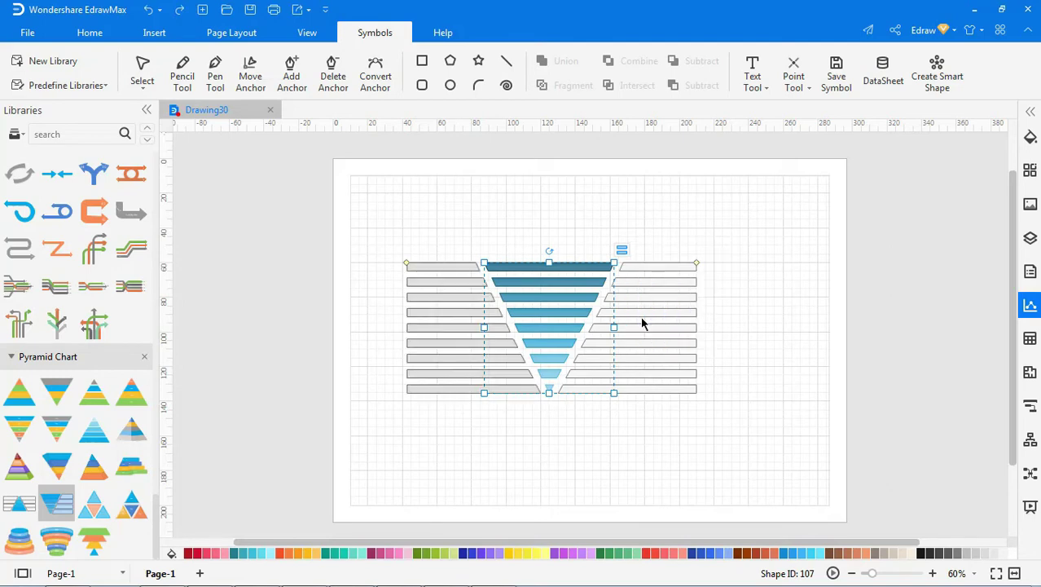
left_click(628, 253)
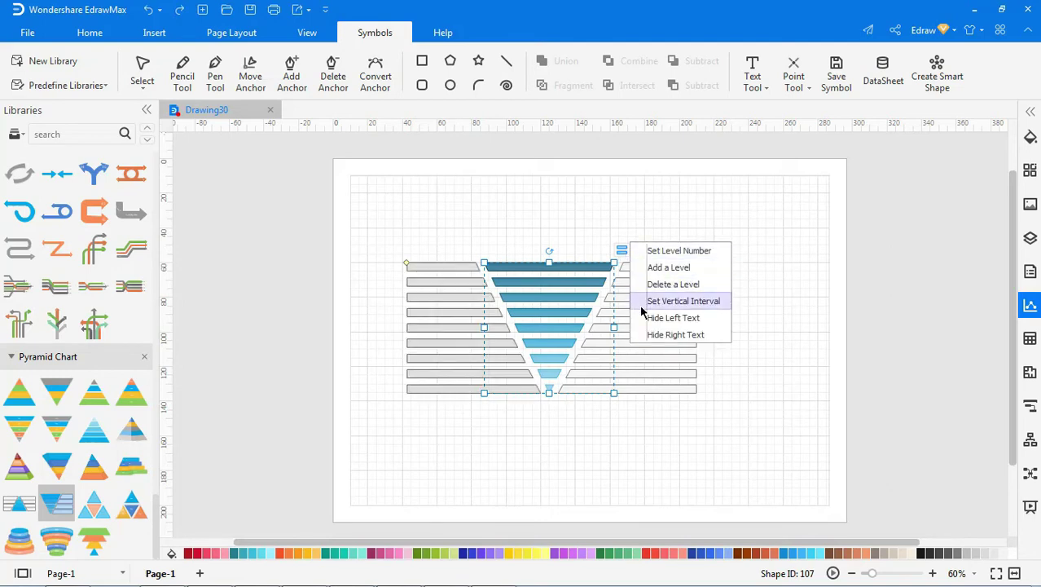
left_click(649, 334)
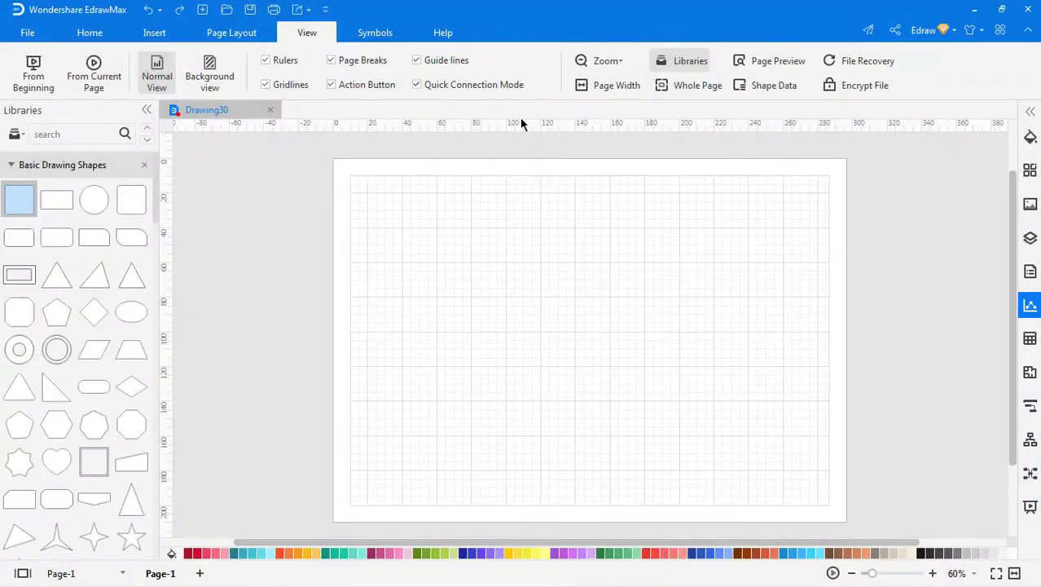
- Add horizontal guides near the top and bottom and vertical guides near the centre and right
left_click_drag(528, 122, 530, 261)
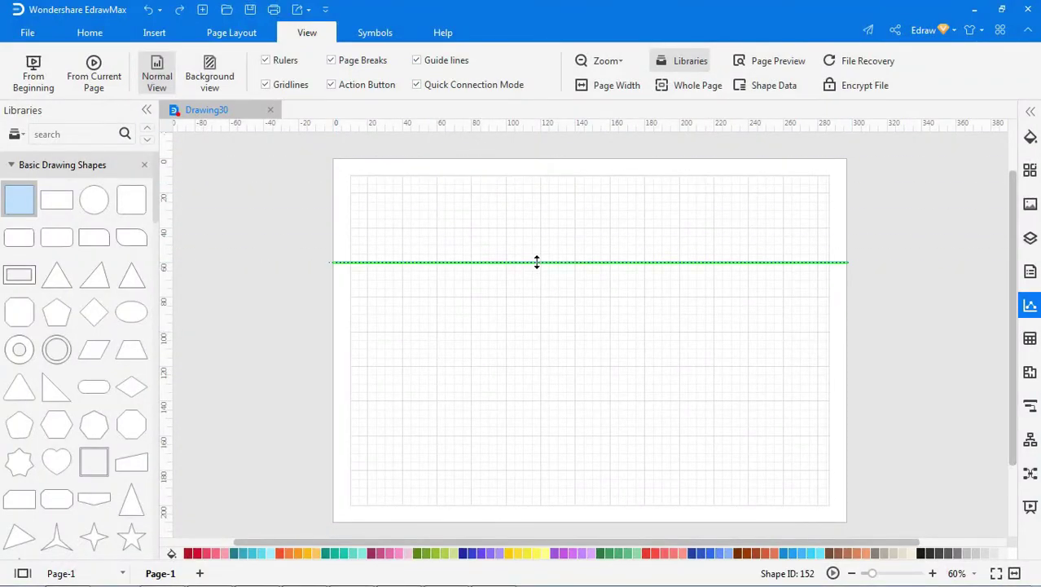
left_click_drag(164, 391, 710, 392)
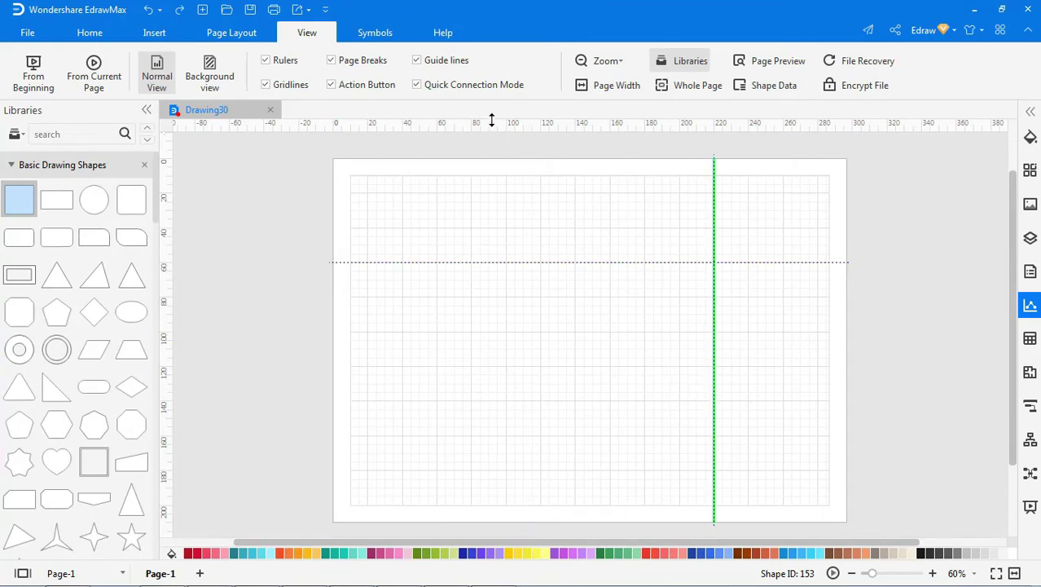
left_click_drag(492, 119, 505, 444)
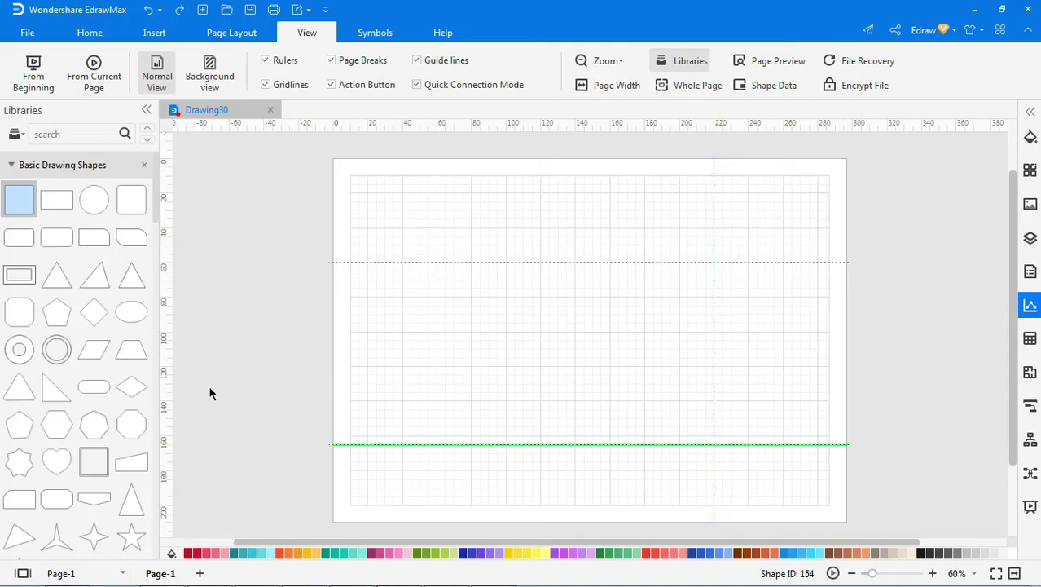
left_click_drag(170, 351, 522, 366)
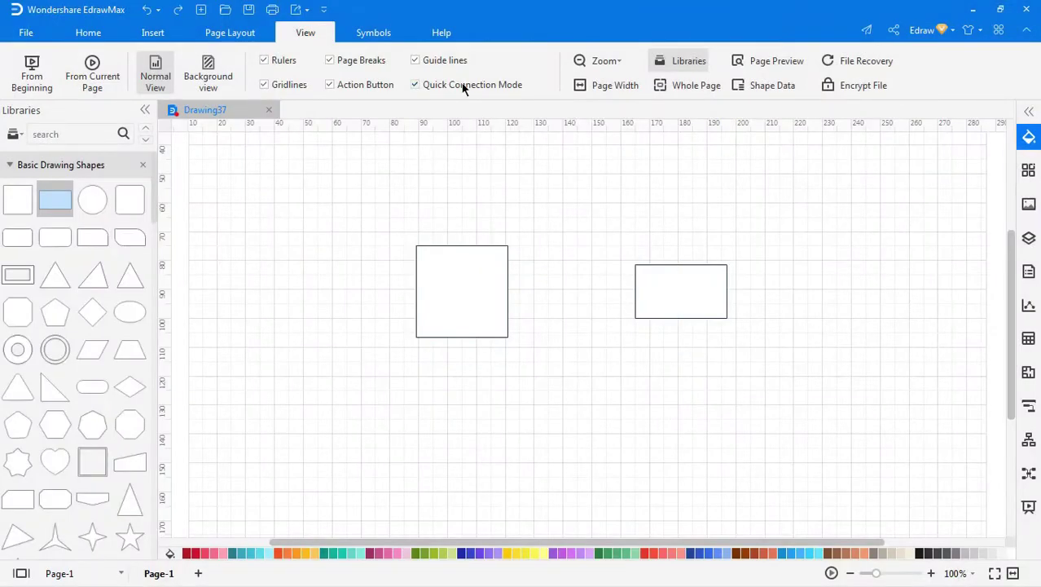
- Toggle Quick Connection Mode off and on, then connect the left square to the right rectangle
left_click(463, 84)
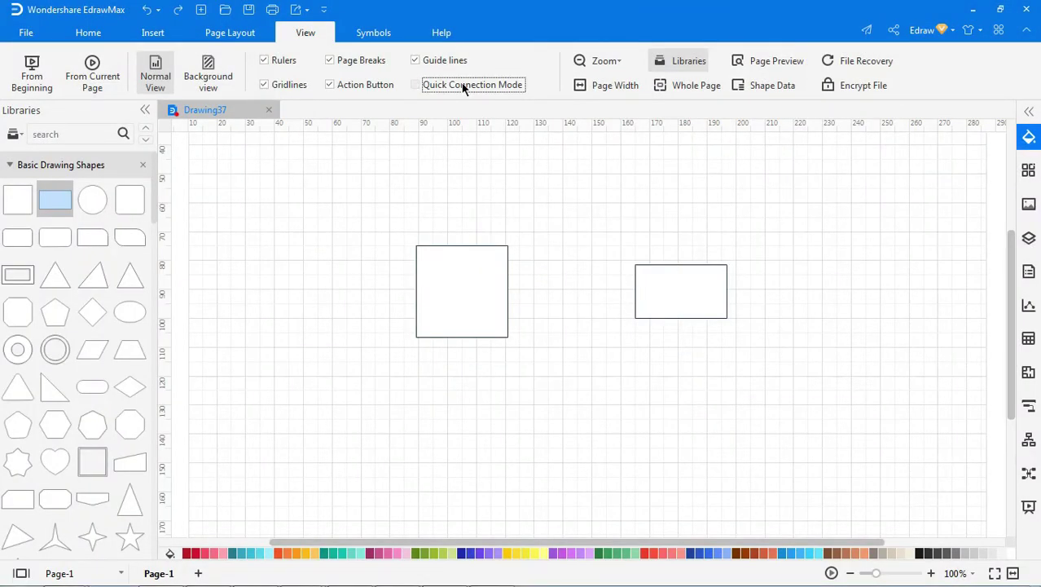
left_click(508, 293)
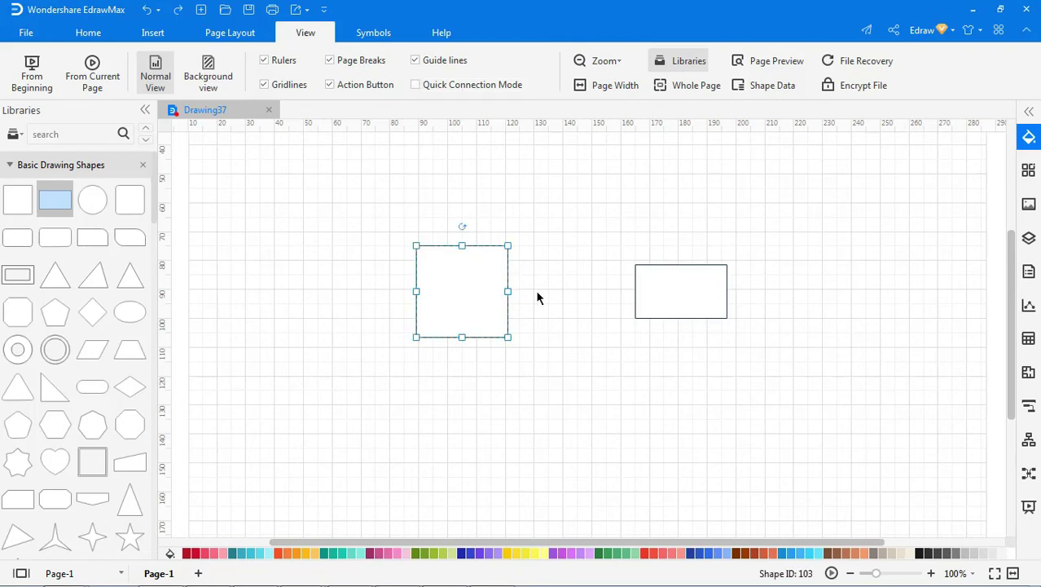
left_click(648, 295)
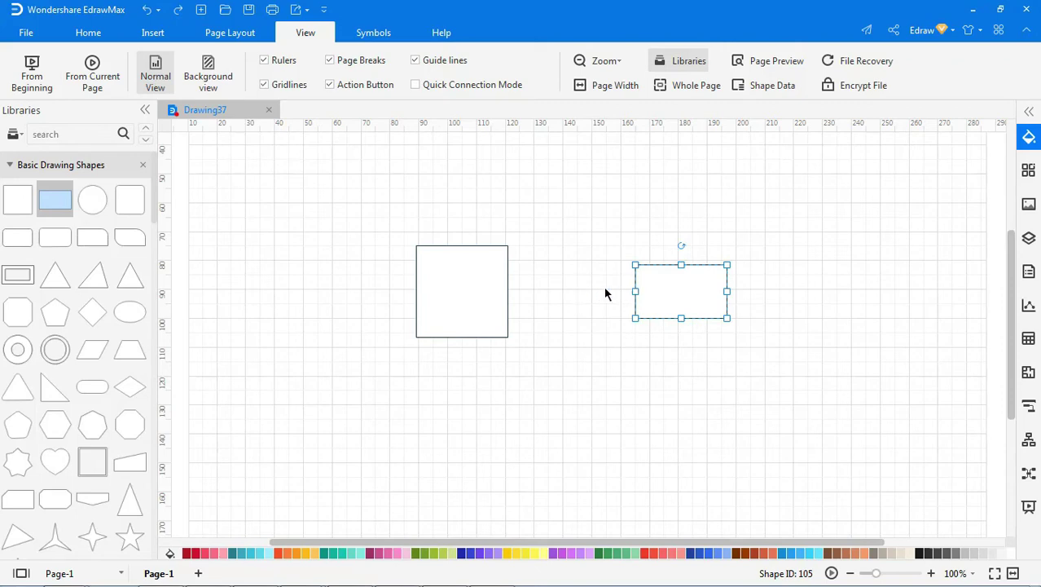
left_click(615, 308)
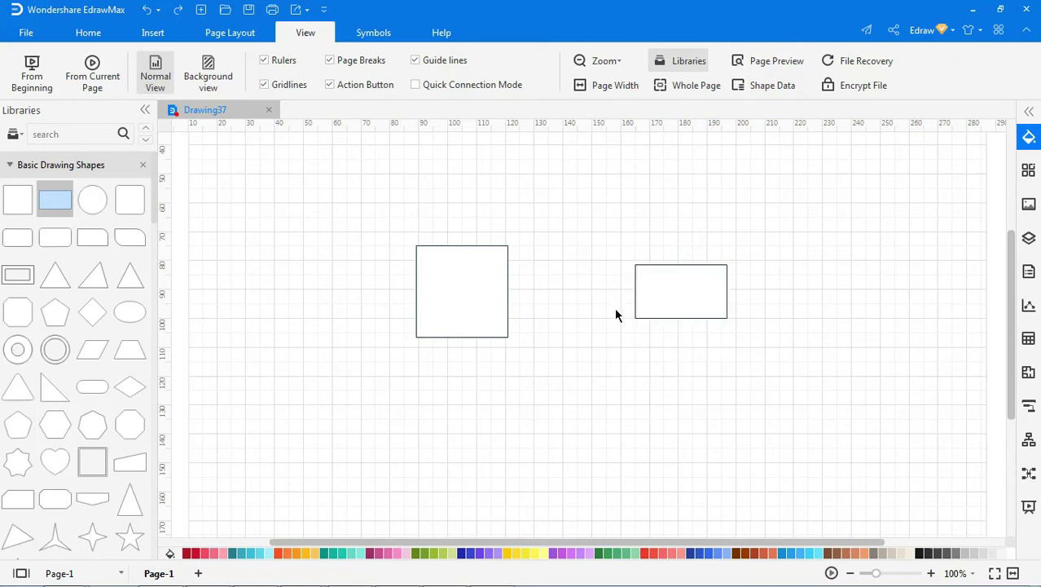
left_click(438, 87)
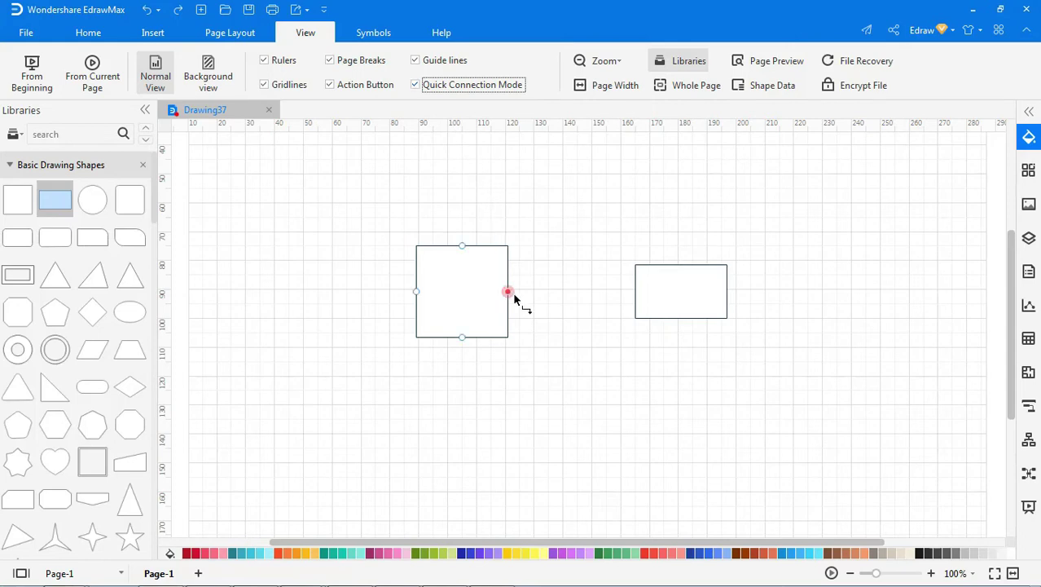
left_click_drag(509, 290, 640, 293)
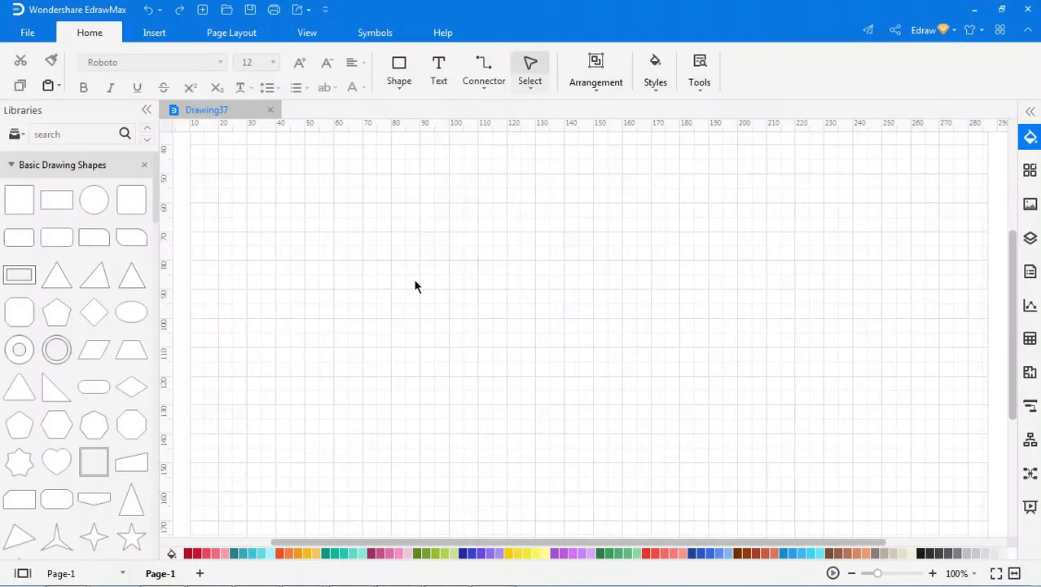
left_click(30, 35)
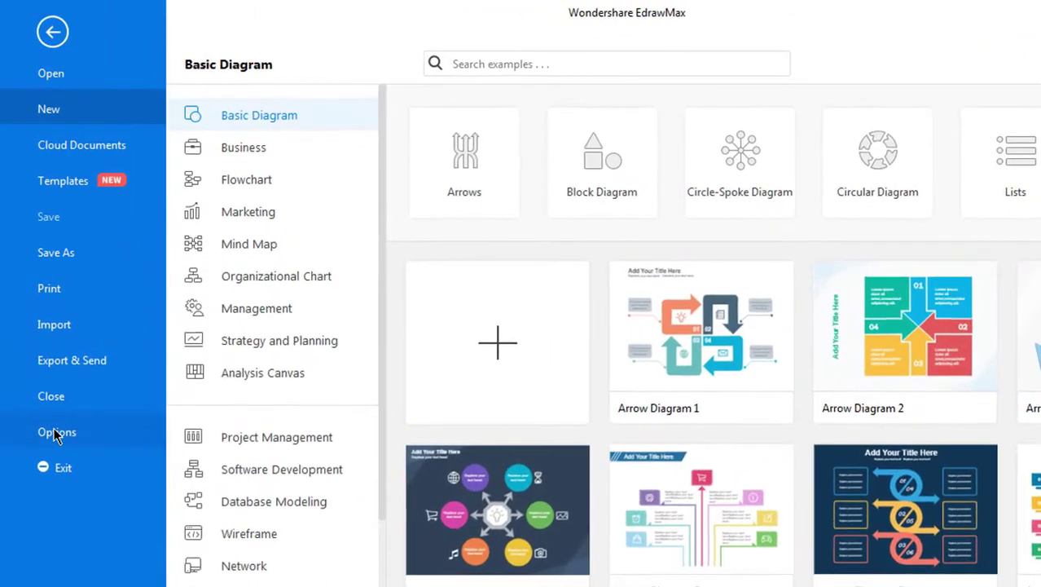
left_click(53, 409)
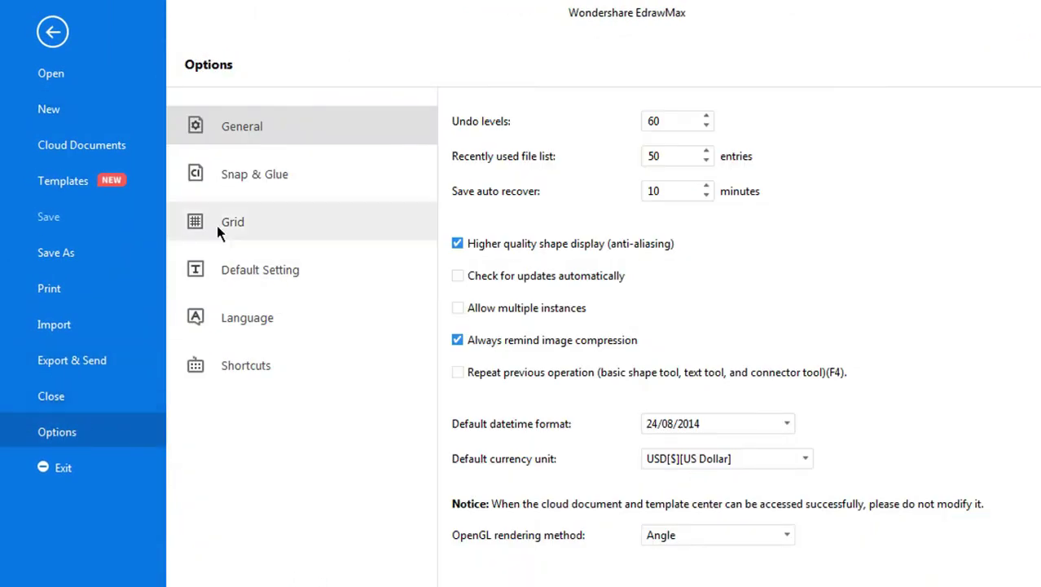
left_click(253, 178)
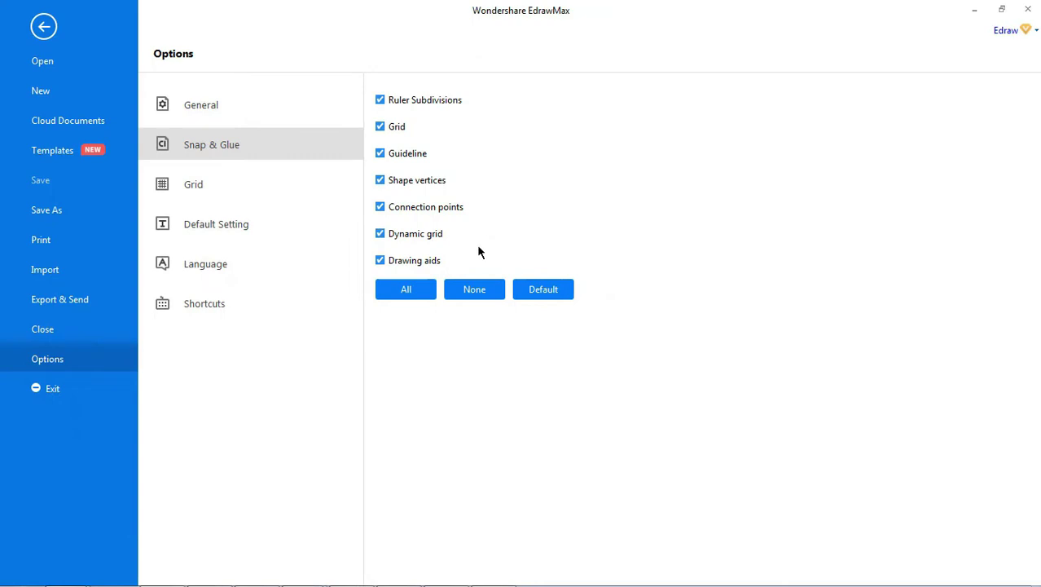
left_click(478, 290)
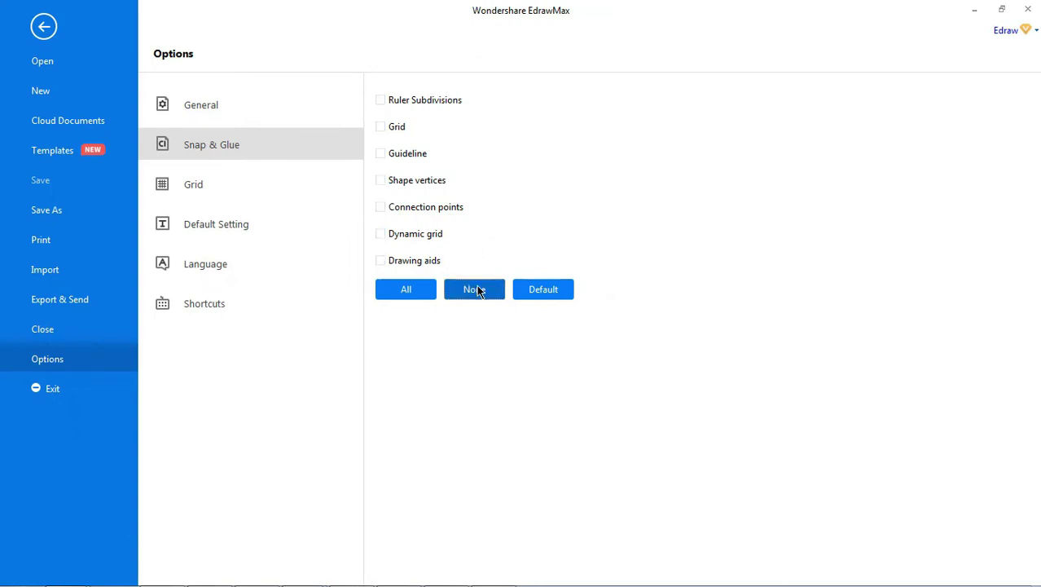
left_click(400, 295)
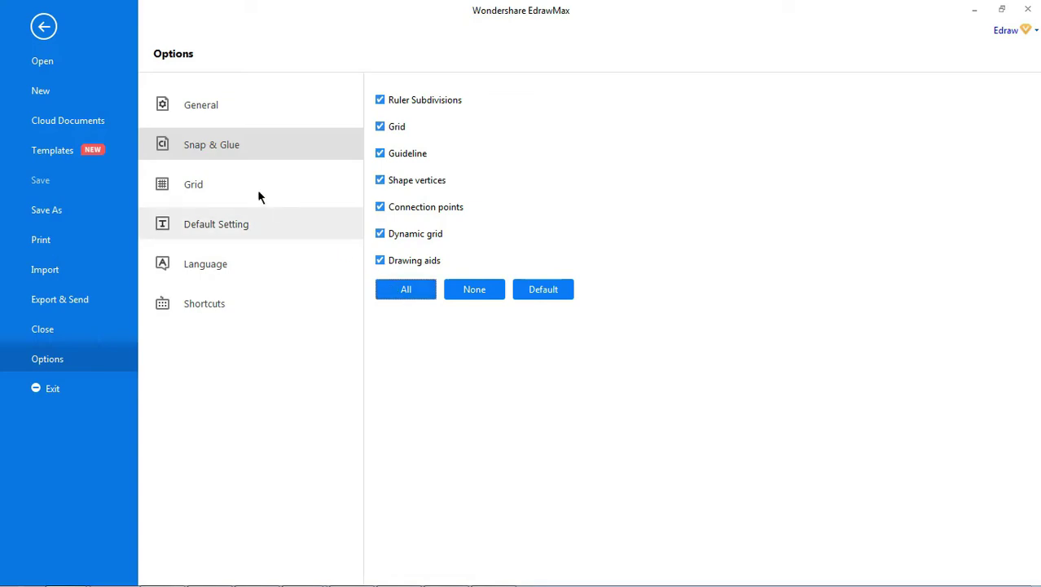
left_click(44, 26)
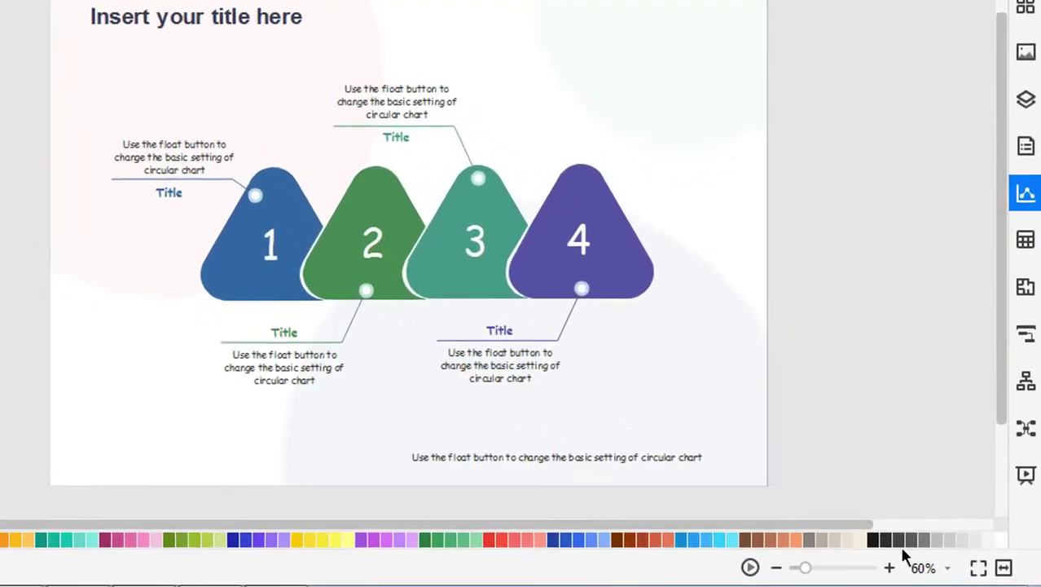
- Zoom the chart to 100%, then down to 75% via the status-bar zoom list
left_click(937, 571)
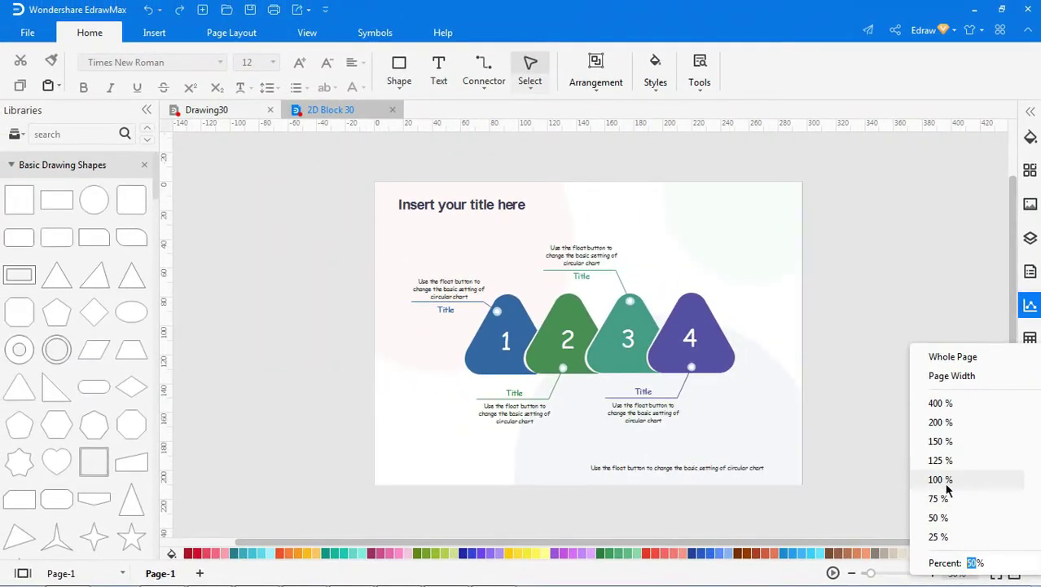
left_click(945, 480)
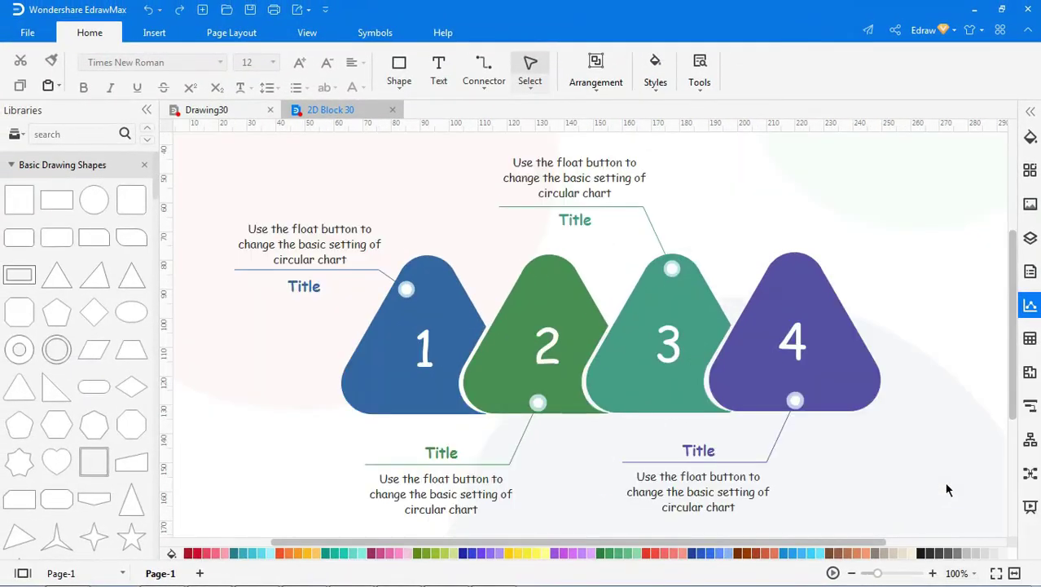
left_click(963, 573)
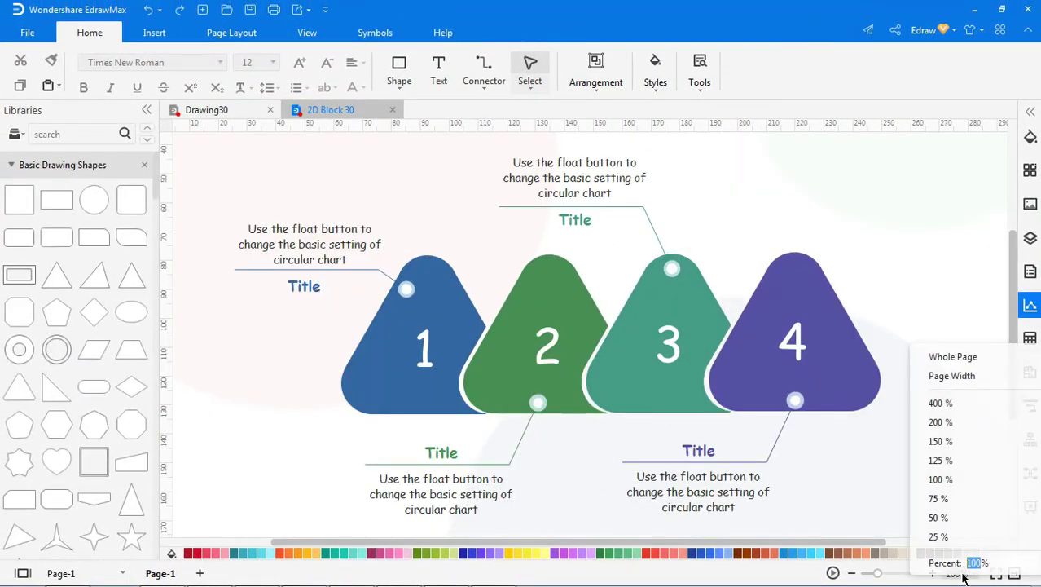
left_click(947, 502)
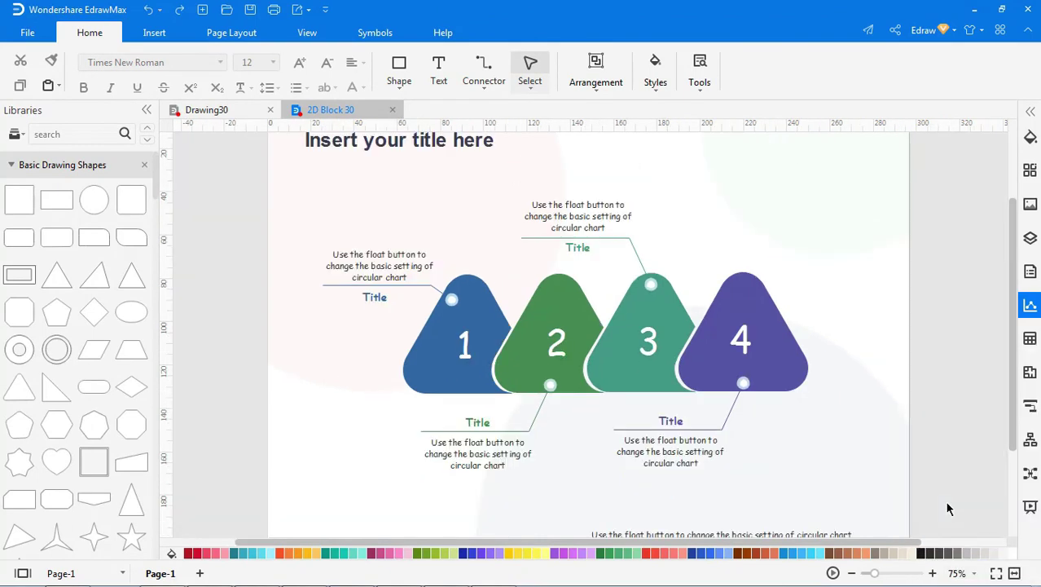
- Zoom the chart to Whole Page, then to Page Width from the View tab
left_click(314, 35)
left_click(617, 67)
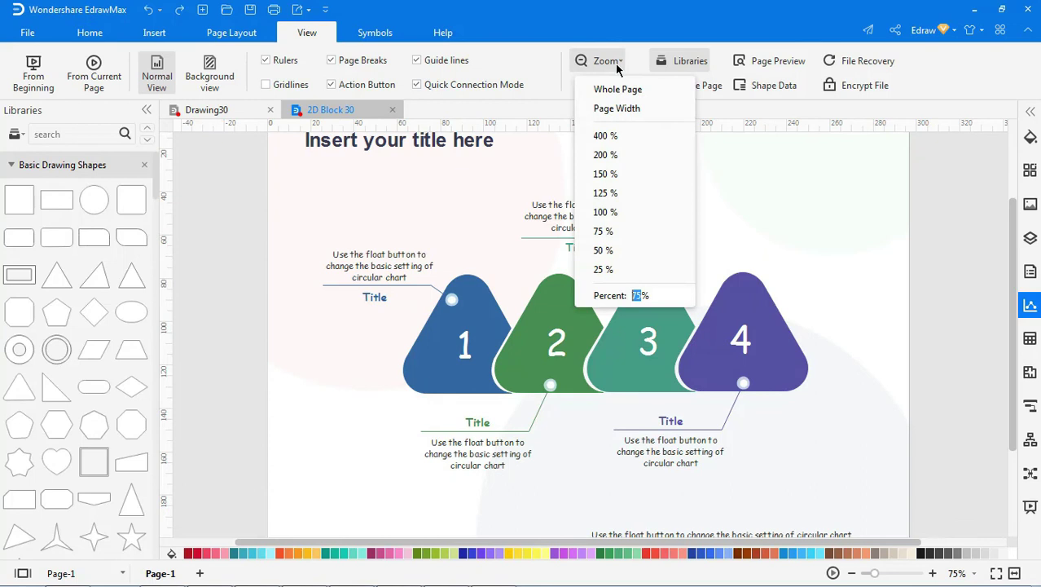
left_click(619, 89)
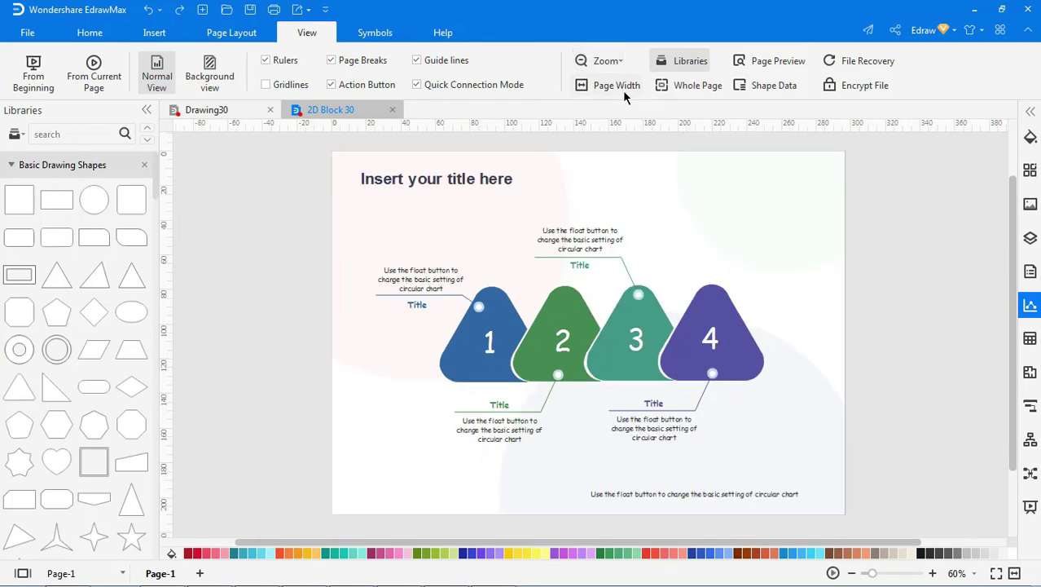
left_click(609, 69)
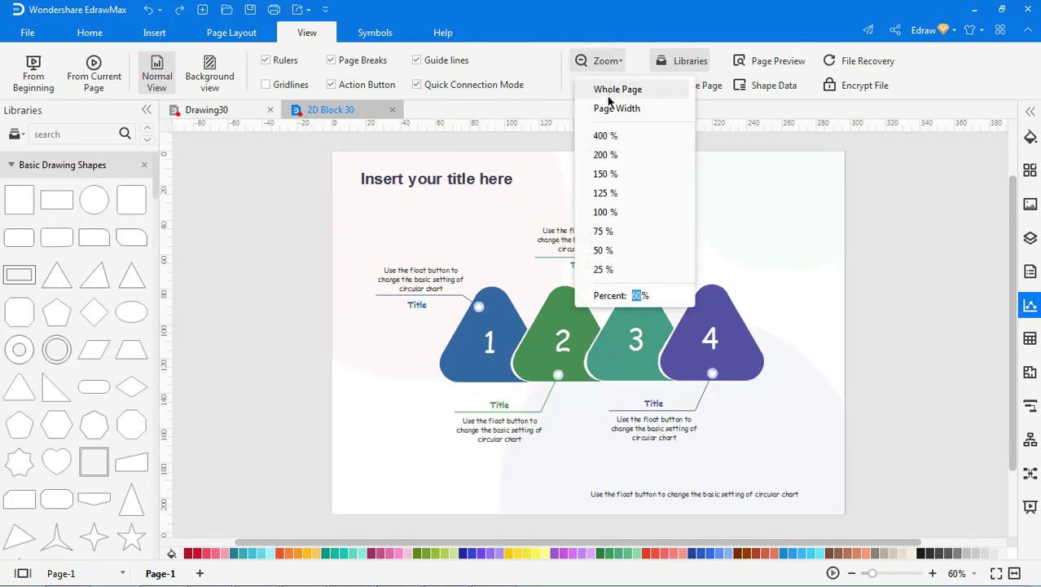
left_click(607, 108)
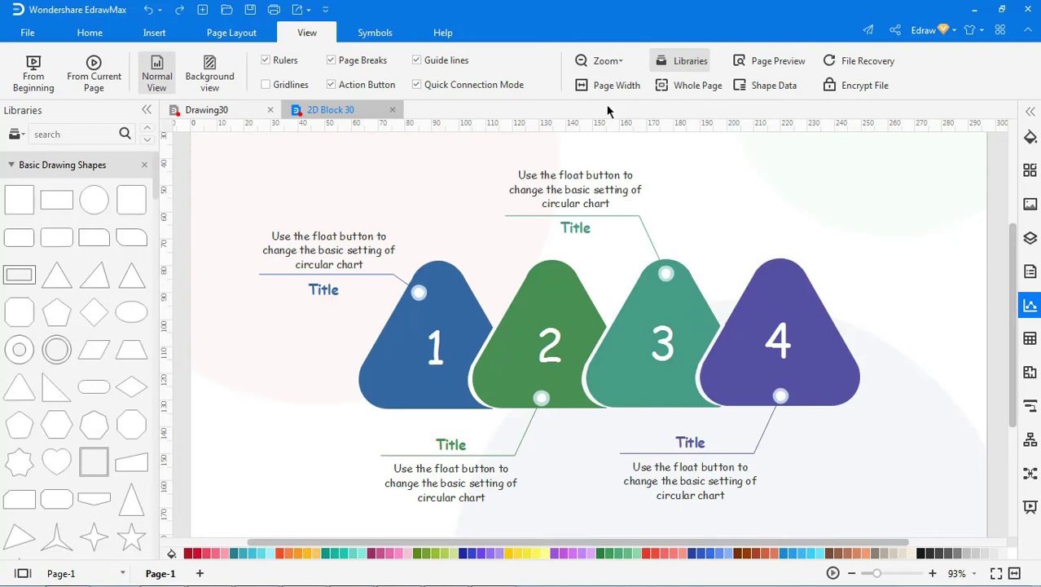